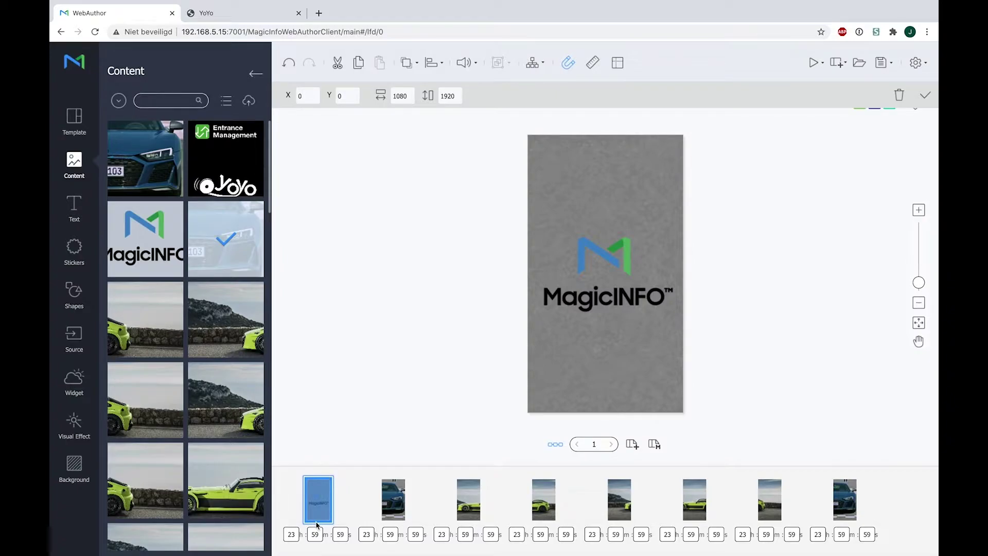
Open Page1's event list through External Events > Edit Event.
{"action": "mouse_move", "coordinate": [319, 511]}
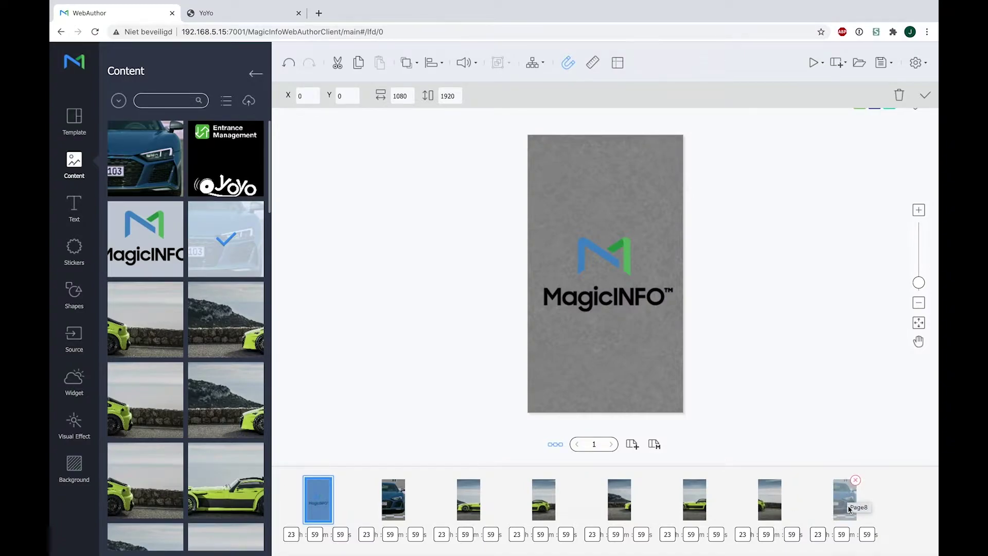
{"action": "left_click", "coordinate": [536, 62]}
{"action": "left_click", "coordinate": [549, 87]}
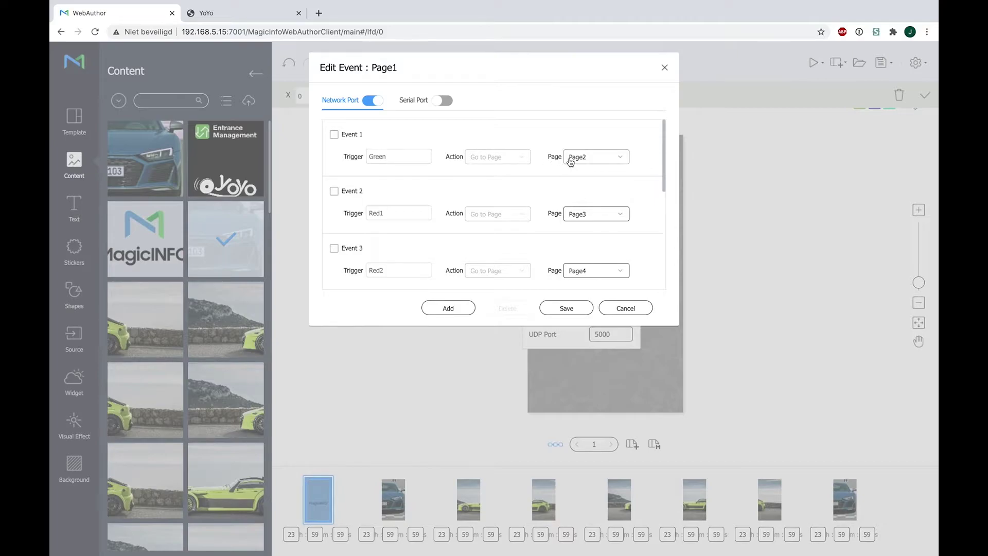
Scroll through Events 1–7, inspect Event 7's Black trigger, and close without changes.
{"action": "scroll", "coordinate": [386, 177], "scroll_direction": "down", "scroll_amount": 1}
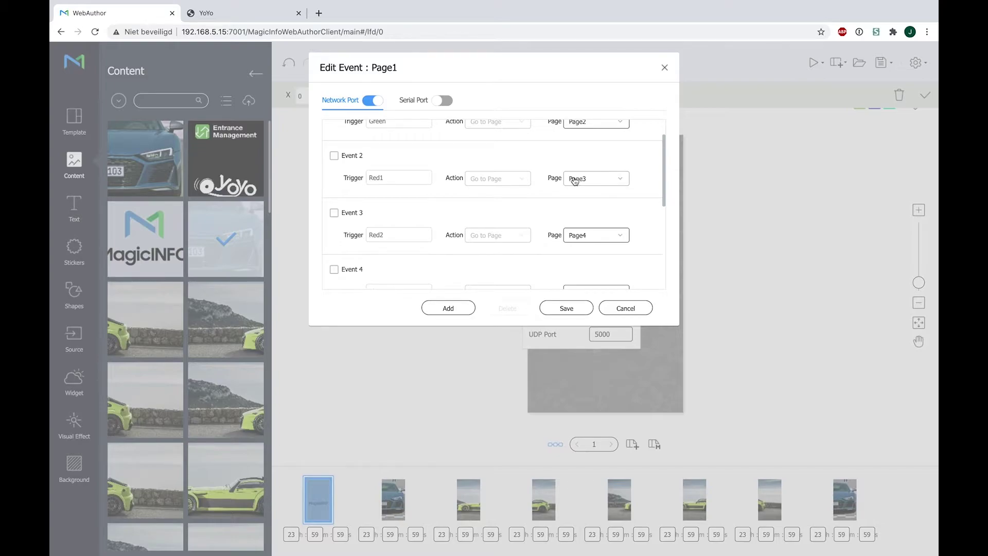
{"action": "scroll", "coordinate": [488, 201], "scroll_direction": "down", "scroll_amount": 2}
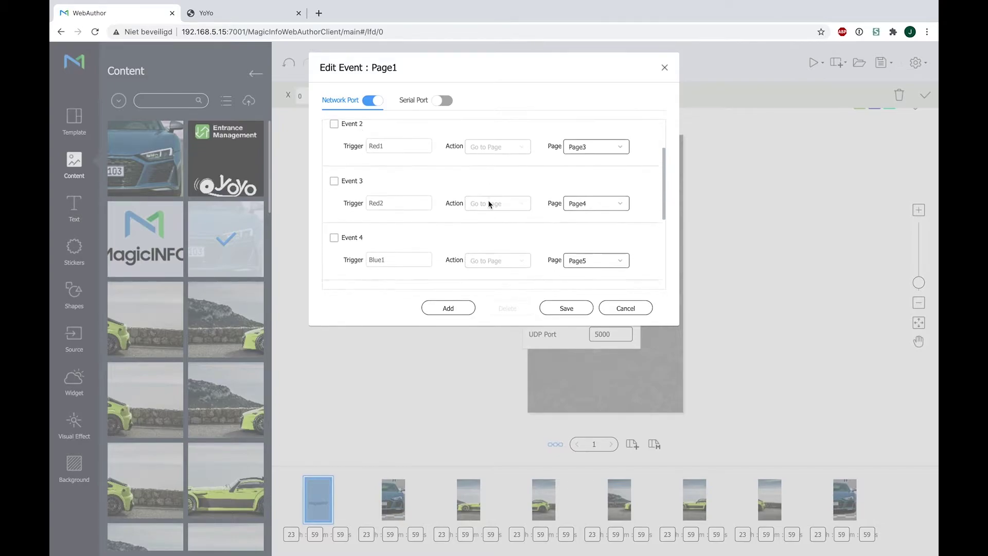
{"action": "scroll", "coordinate": [488, 201], "scroll_direction": "down", "scroll_amount": 2}
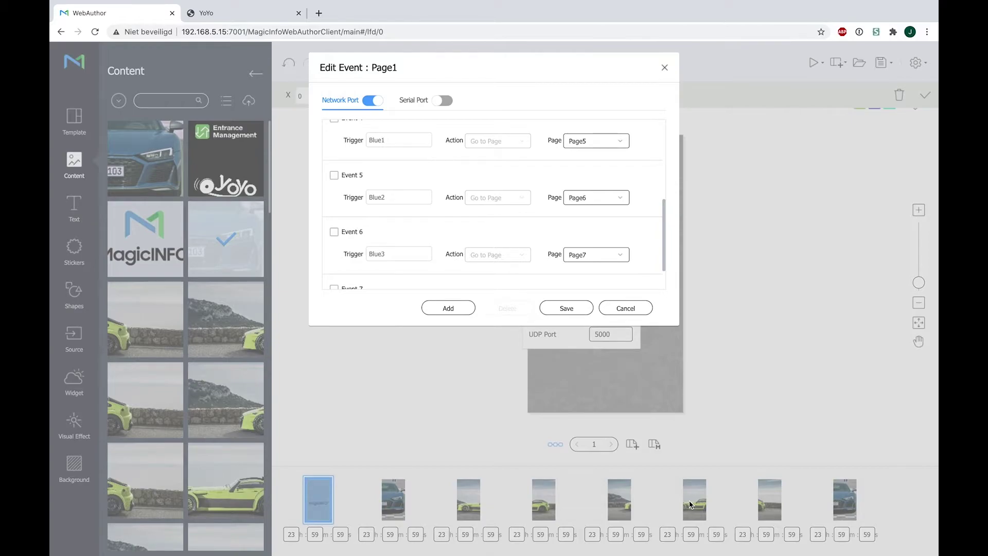
{"action": "scroll", "coordinate": [516, 235], "scroll_direction": "down", "scroll_amount": 2}
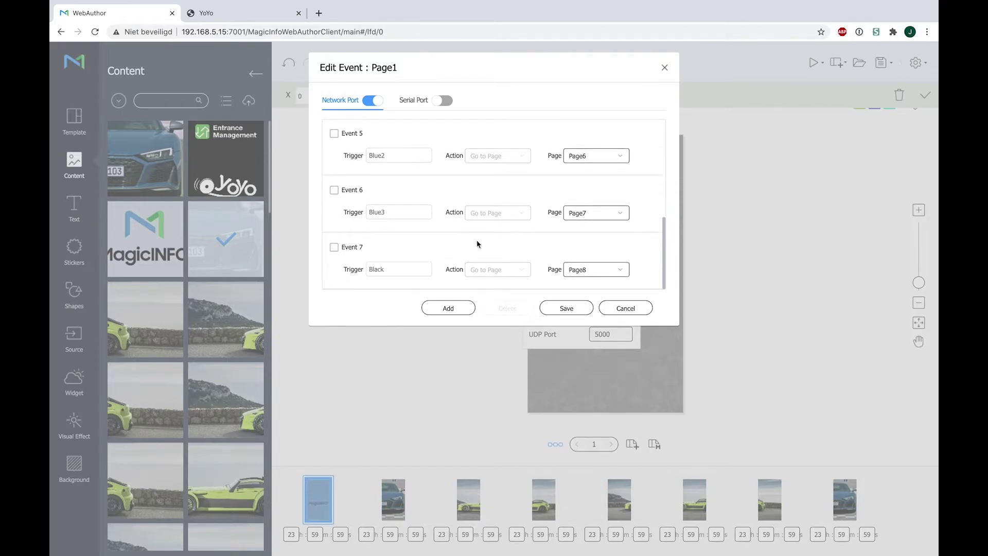
{"action": "left_click", "coordinate": [385, 269]}
{"action": "left_click", "coordinate": [626, 308]}
Check that Page2's Home trigger returns to Page1, go back to page 1, then switch to YoYo.
{"action": "left_click", "coordinate": [389, 513]}
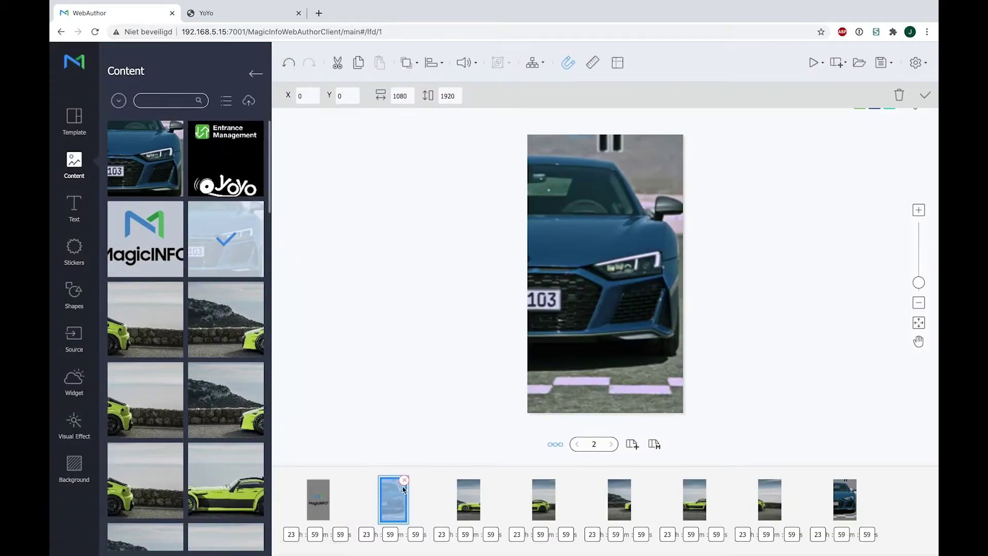
{"action": "left_click", "coordinate": [533, 62]}
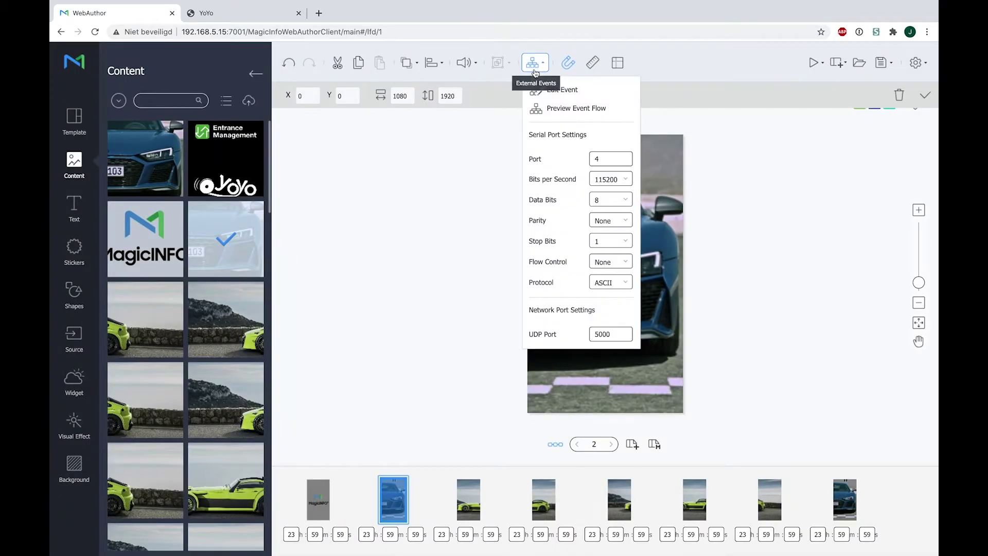
{"action": "left_click", "coordinate": [548, 86]}
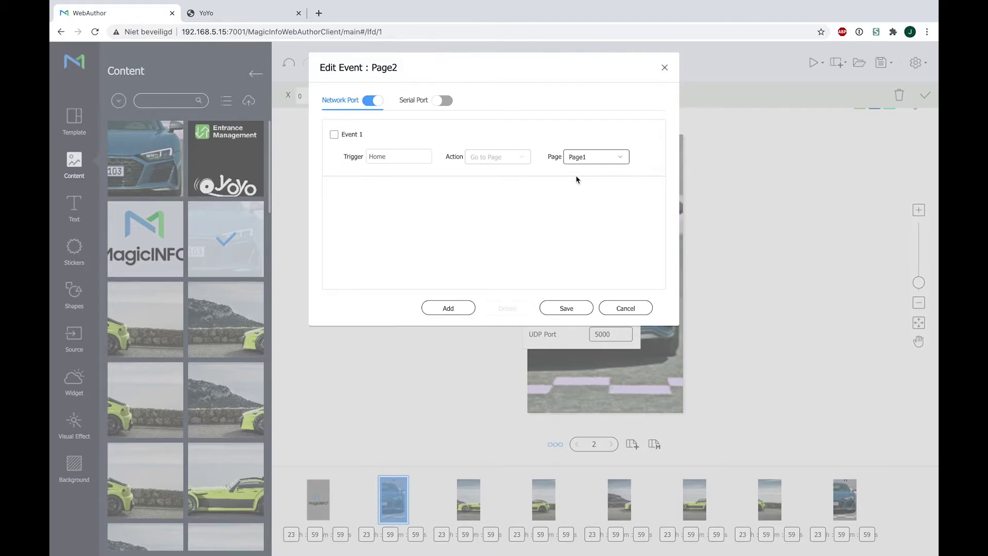
{"action": "left_click", "coordinate": [308, 501]}
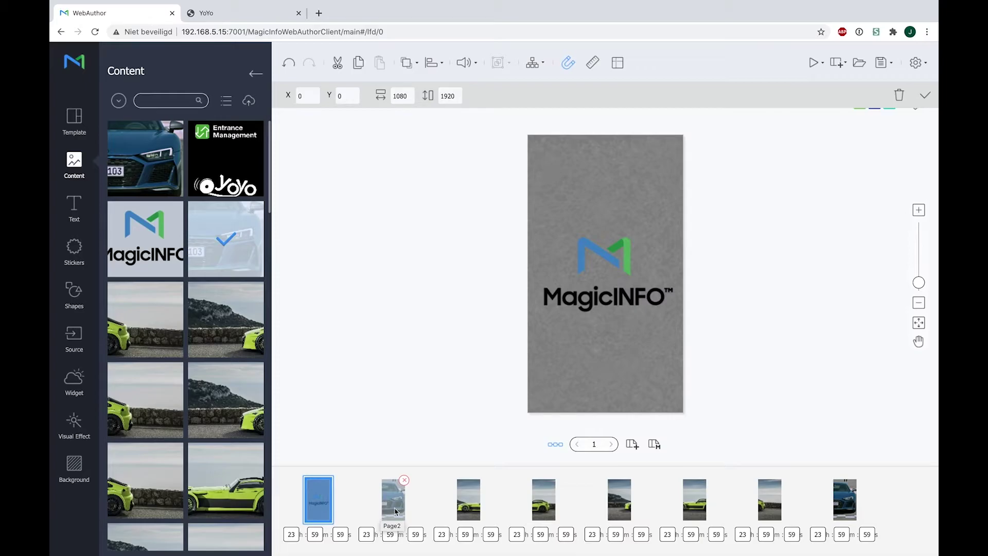
{"action": "left_click", "coordinate": [248, 16]}
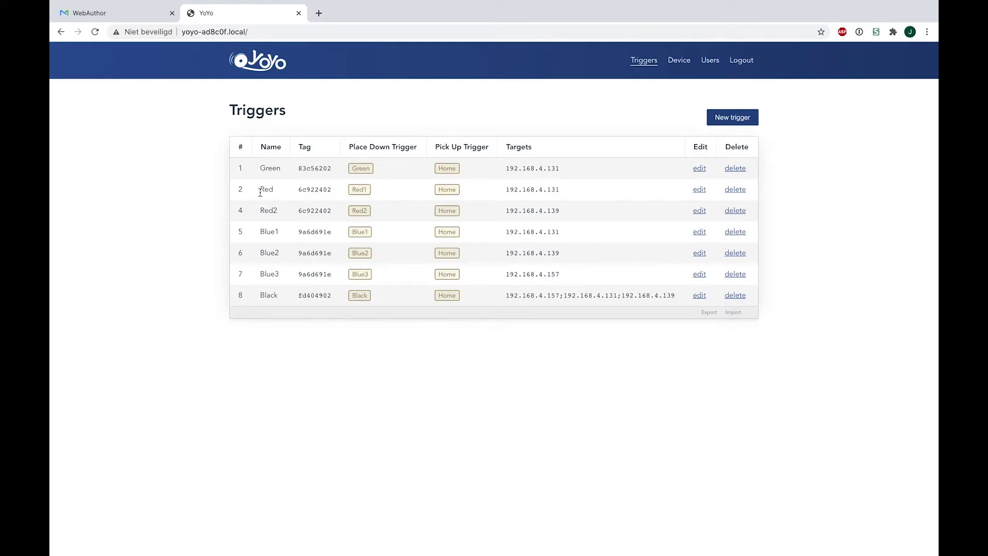
Highlight the Red and Red2 rows in the YoYo Triggers table, then return to MagicINFO.
{"action": "left_click_drag", "start_coordinate": [260, 192], "coordinate": [275, 211]}
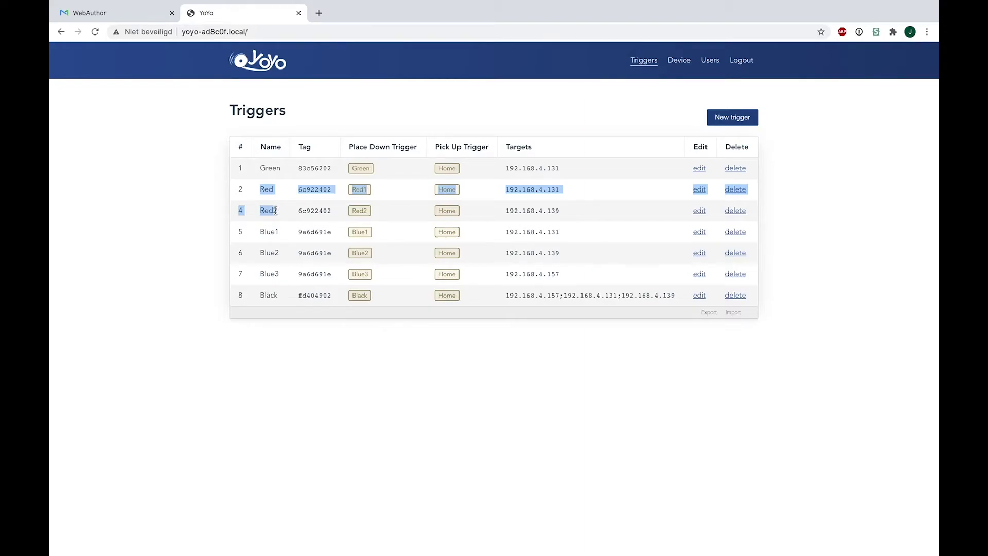
{"action": "left_click", "coordinate": [487, 194]}
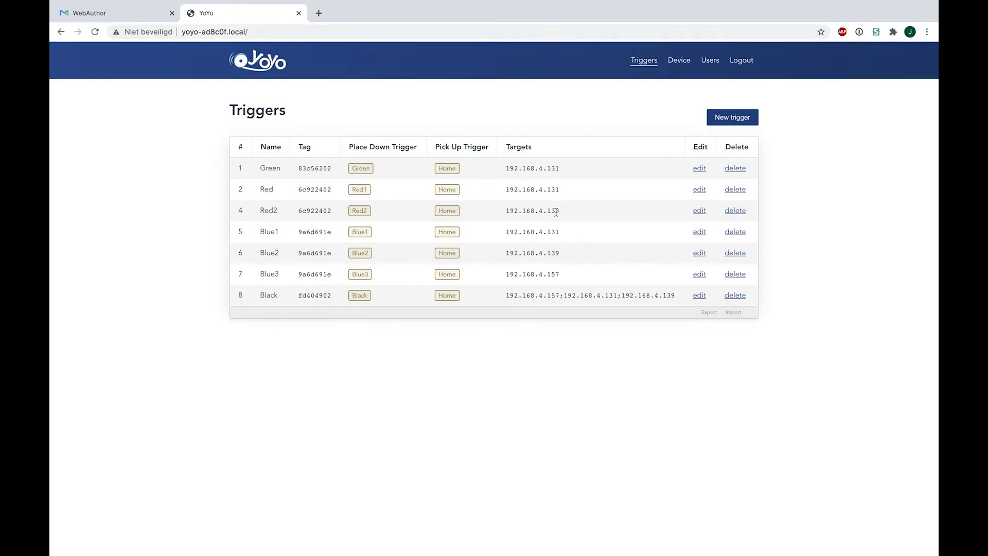
{"action": "left_click", "coordinate": [151, 13]}
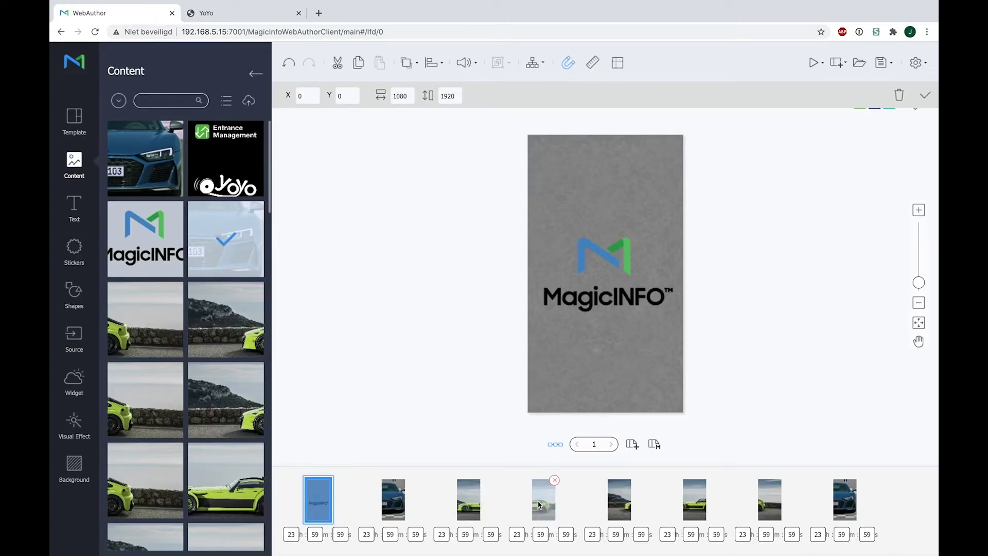
Compare the YoYo triggers with the editor, then mark the separator between Black's target IPs.
{"action": "mouse_move", "coordinate": [484, 507]}
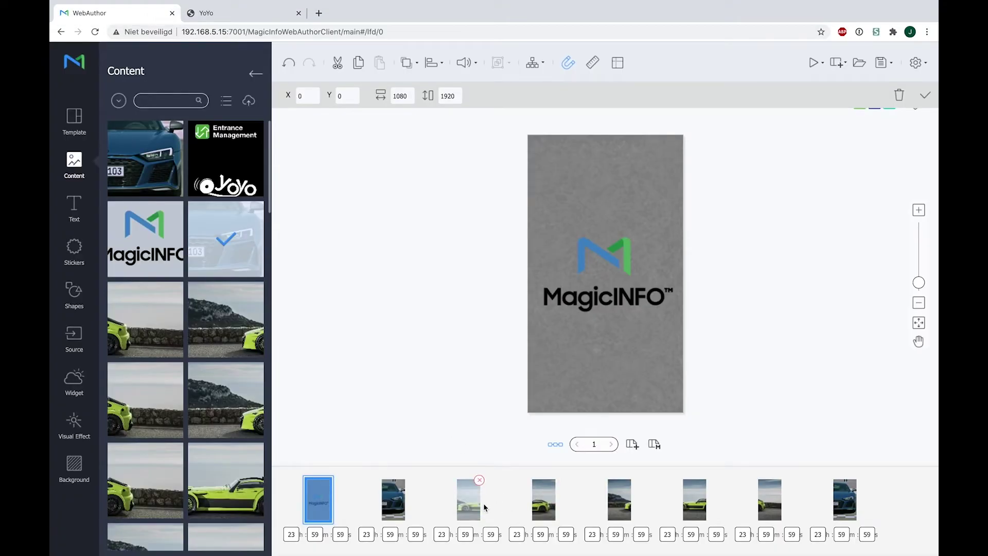
{"action": "left_click", "coordinate": [243, 15]}
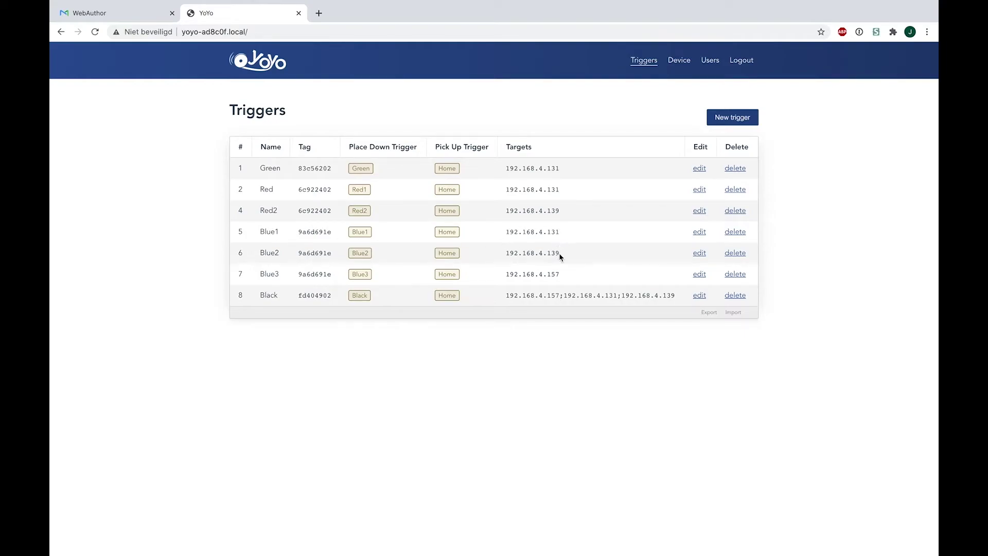
{"action": "left_click", "coordinate": [148, 16]}
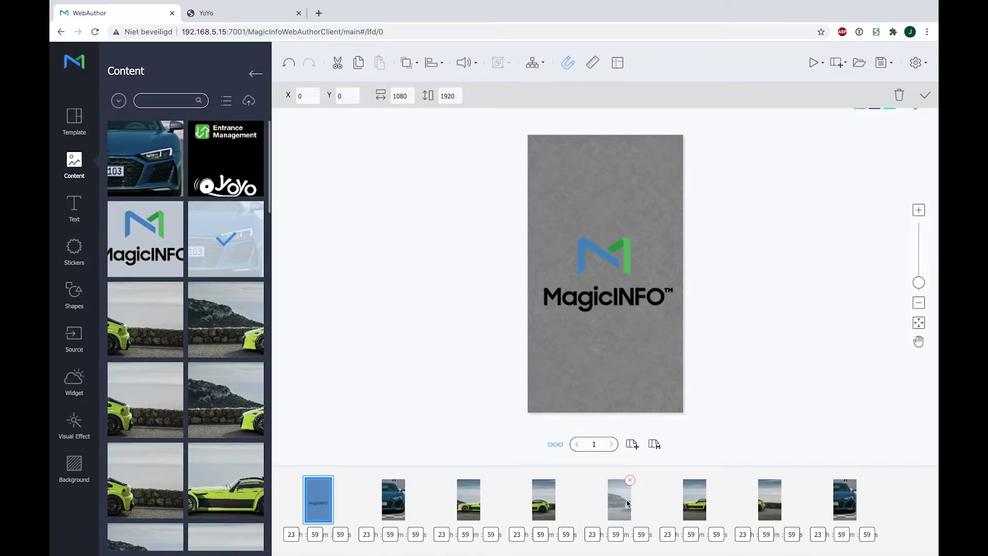
{"action": "mouse_move", "coordinate": [693, 504]}
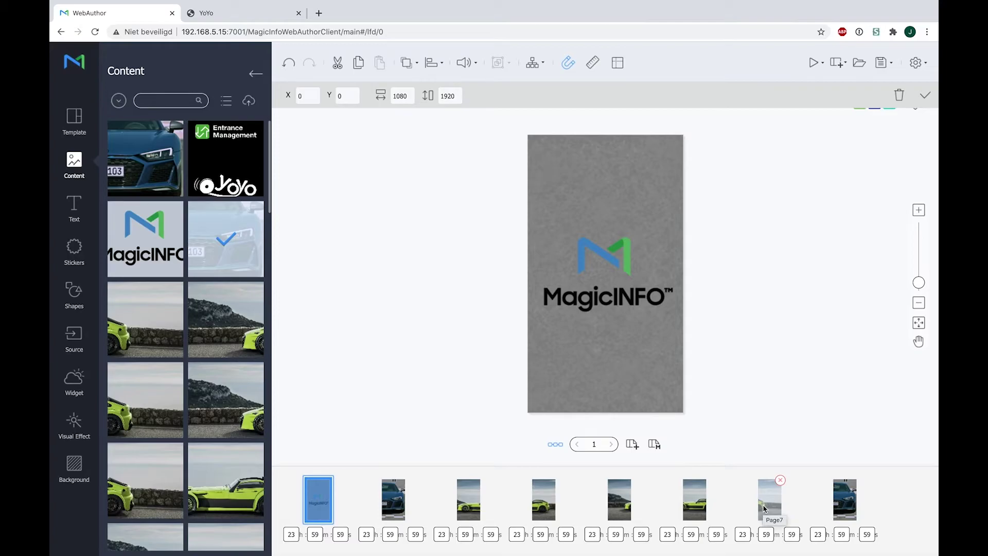
{"action": "left_click", "coordinate": [247, 14]}
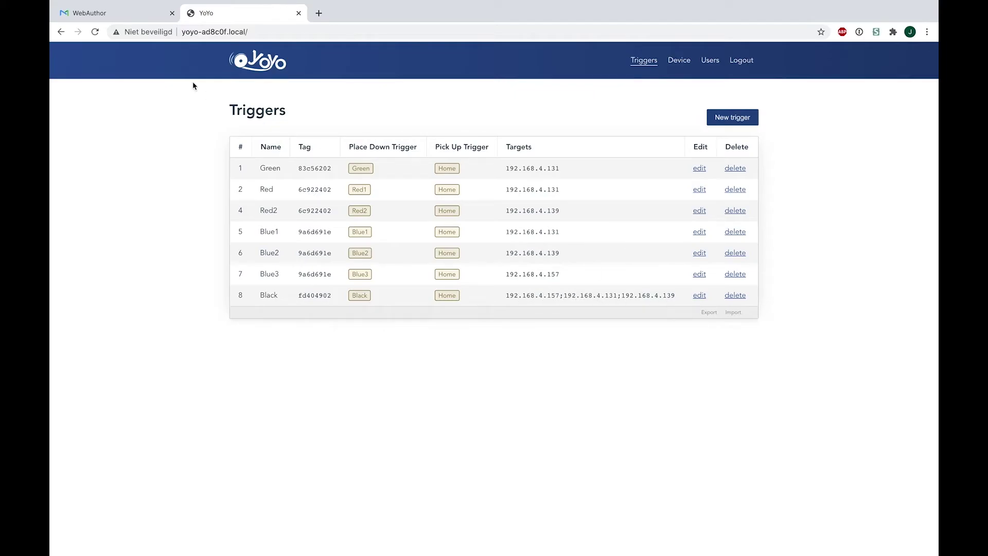
{"action": "left_click", "coordinate": [121, 13]}
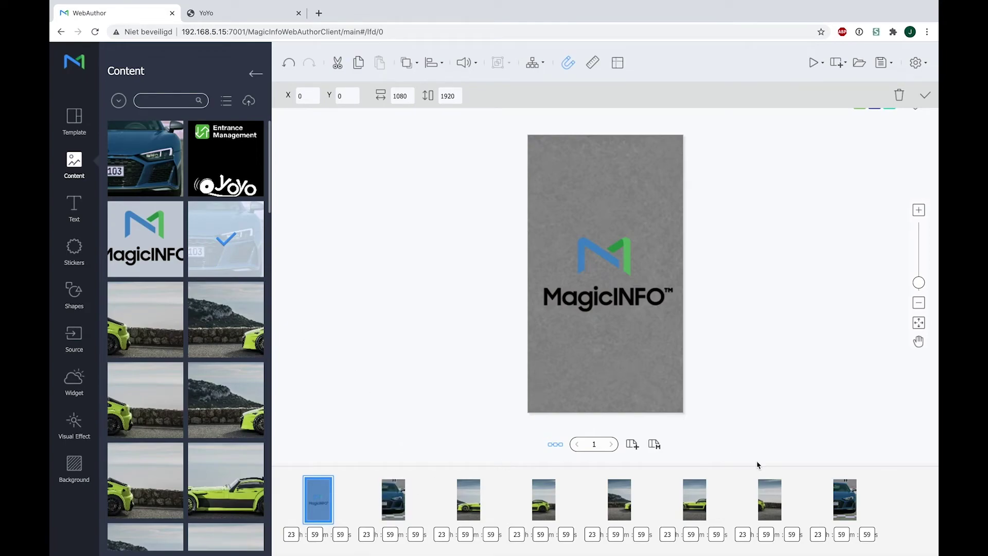
{"action": "mouse_move", "coordinate": [396, 510]}
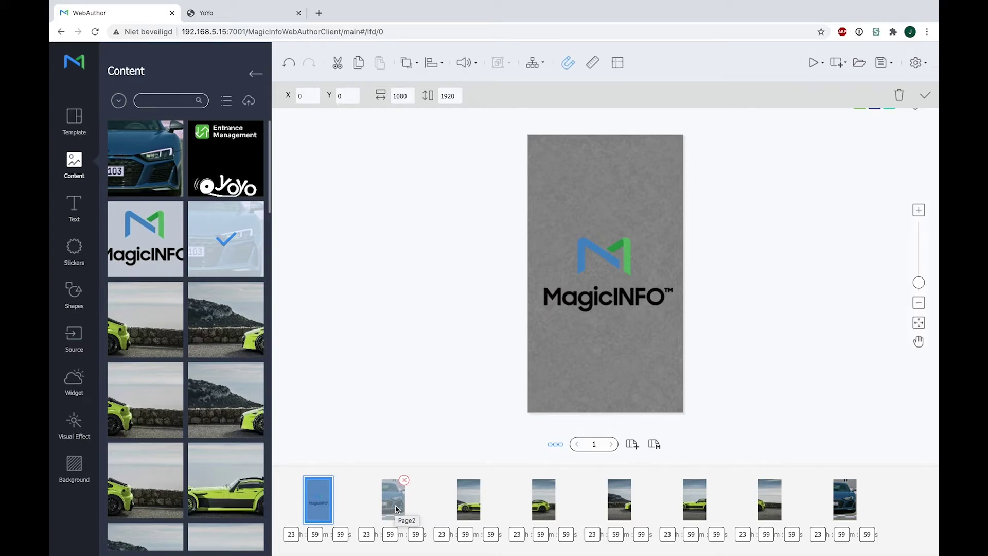
{"action": "mouse_move", "coordinate": [845, 512]}
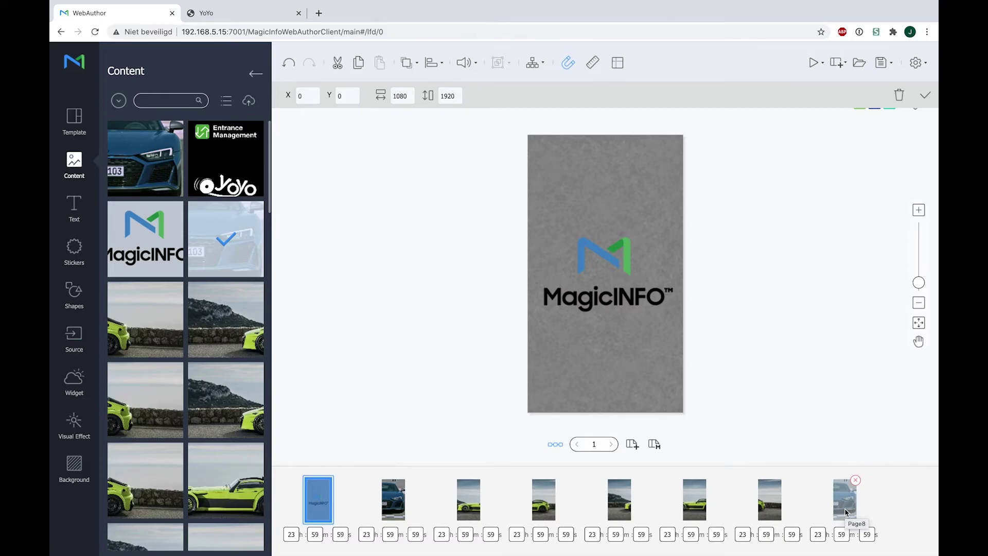
{"action": "left_click", "coordinate": [246, 13]}
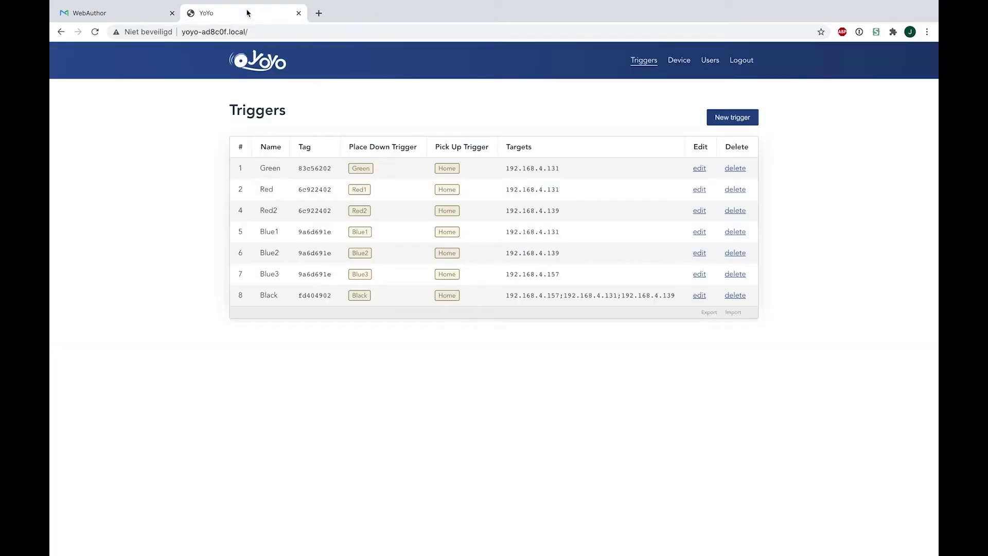
{"action": "double_click", "coordinate": [561, 296]}
{"action": "left_click", "coordinate": [457, 149]}
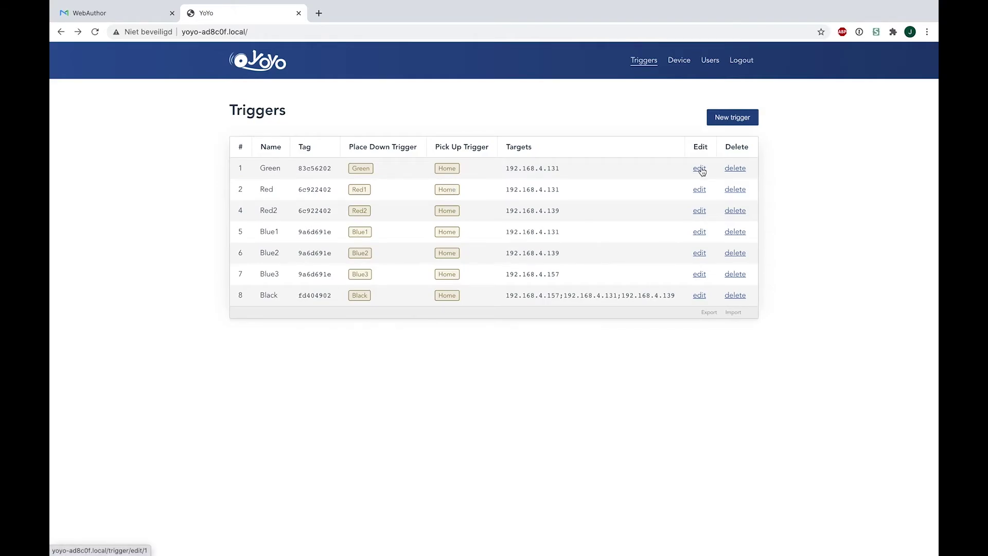
{"action": "left_click", "coordinate": [700, 169]}
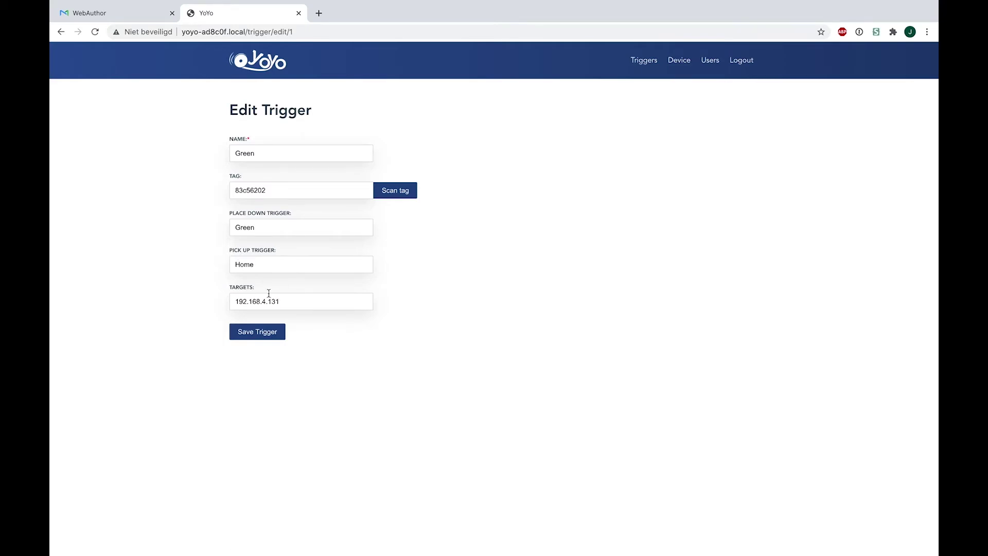
{"action": "scroll", "coordinate": [332, 320], "scroll_direction": "left", "scroll_amount": 5}
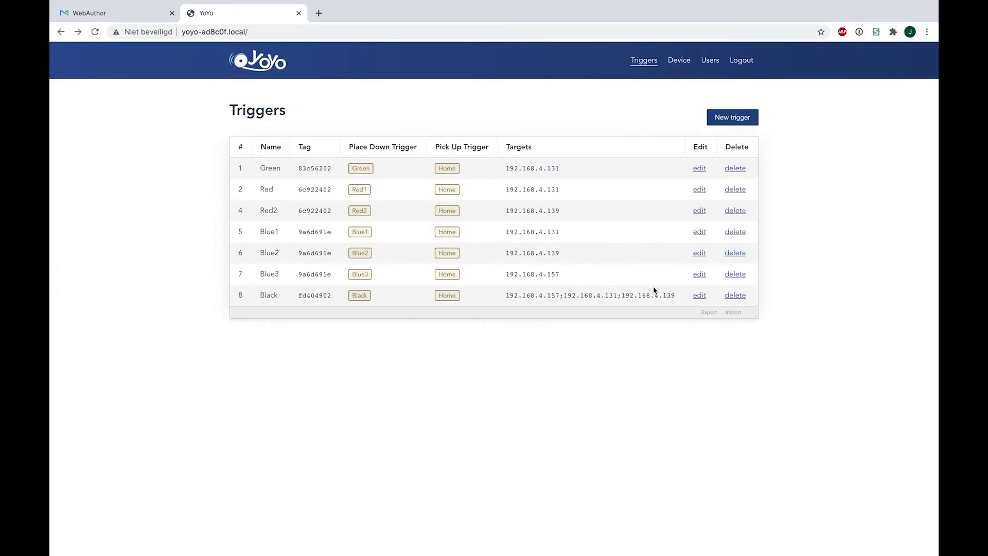
{"action": "left_click", "coordinate": [700, 295]}
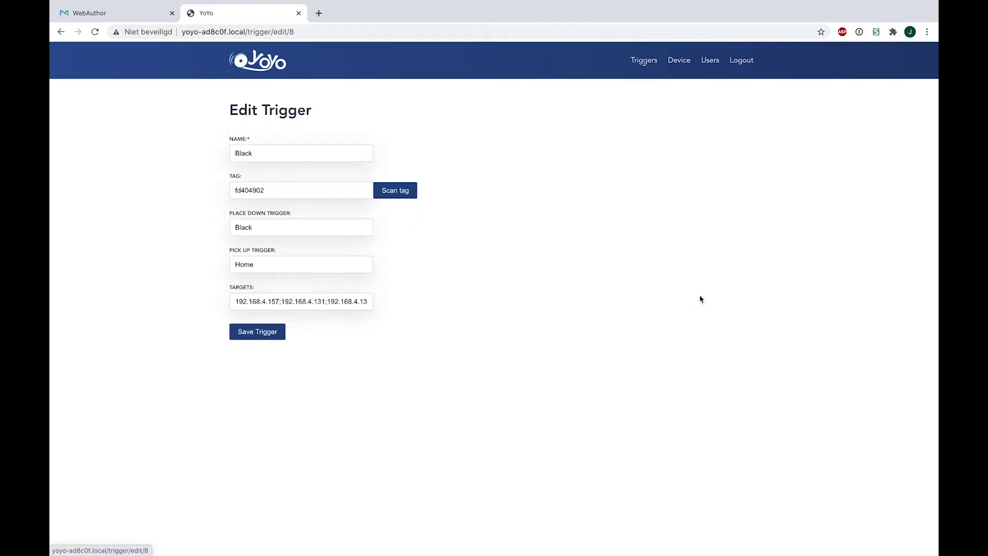
{"action": "left_click", "coordinate": [278, 301]}
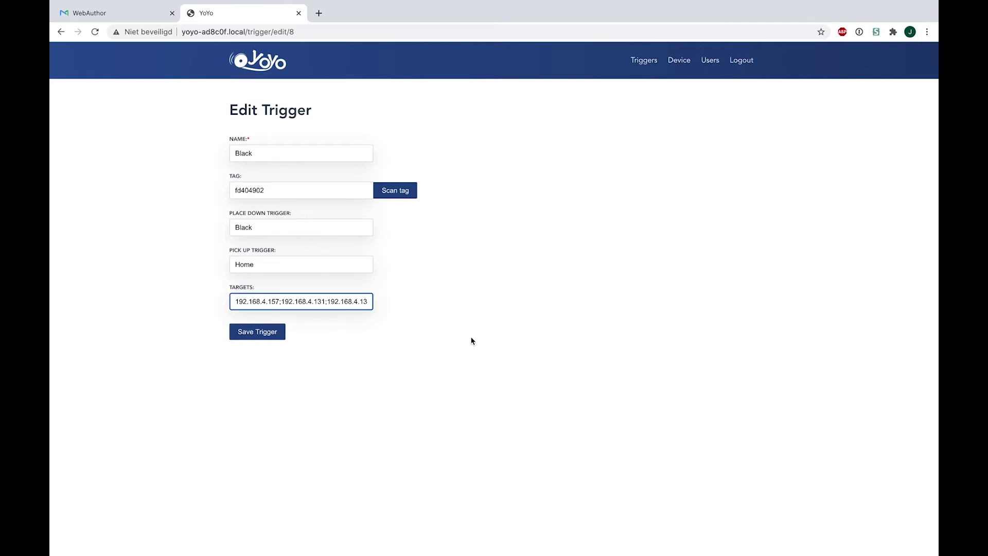
{"action": "left_click", "coordinate": [367, 302]}
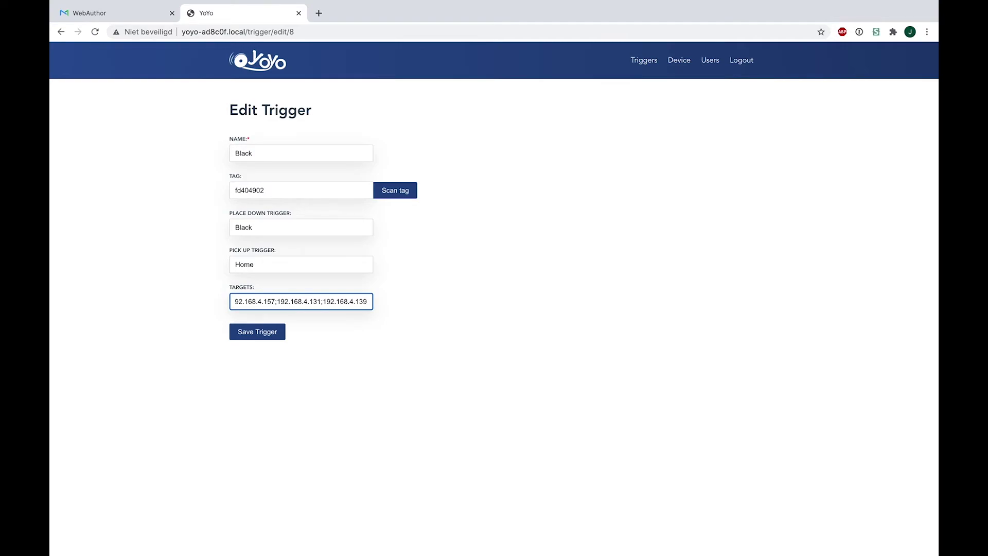
{"action": "left_click", "coordinate": [393, 376]}
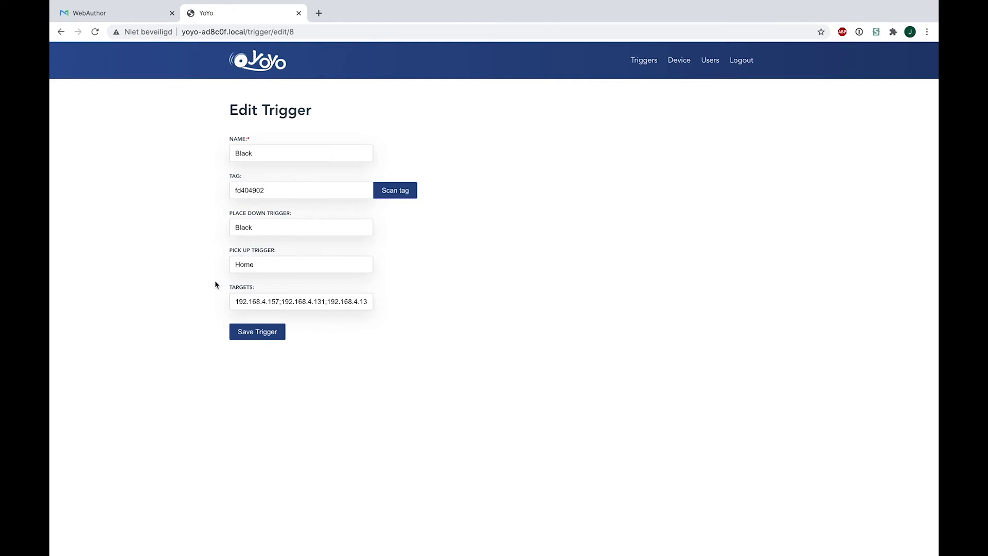
{"action": "key", "text": "alt+Left"}
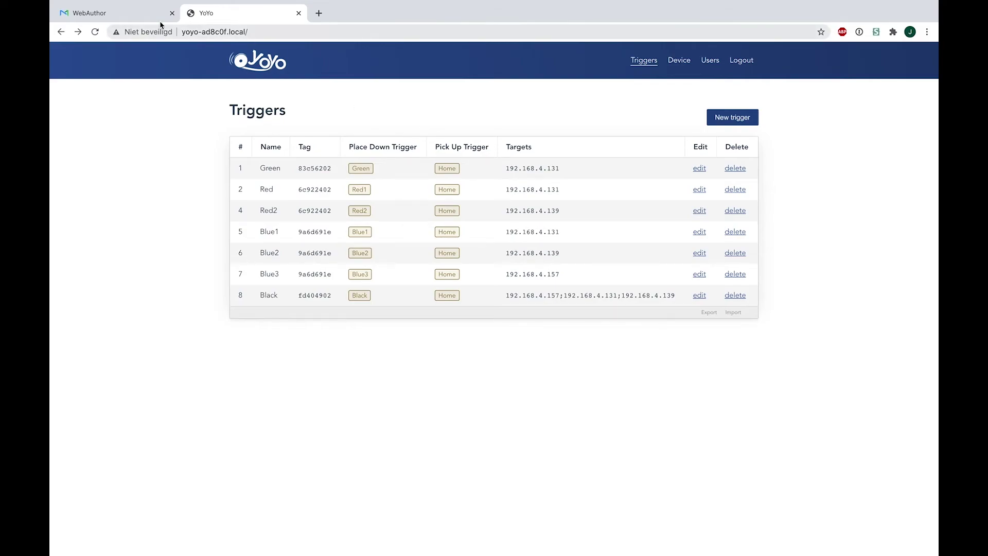
{"action": "left_click", "coordinate": [133, 18]}
{"action": "left_click", "coordinate": [400, 494]}
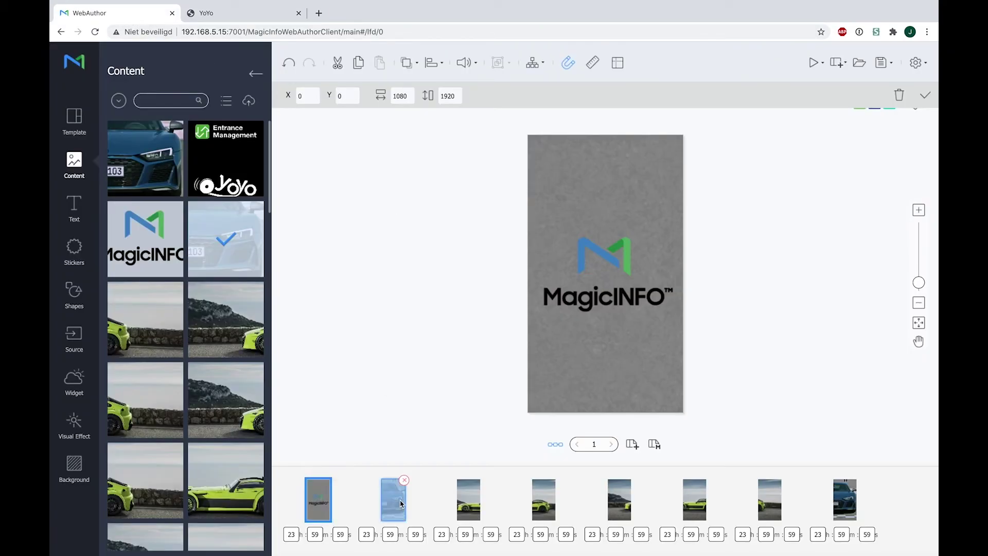
{"action": "left_click", "coordinate": [533, 62]}
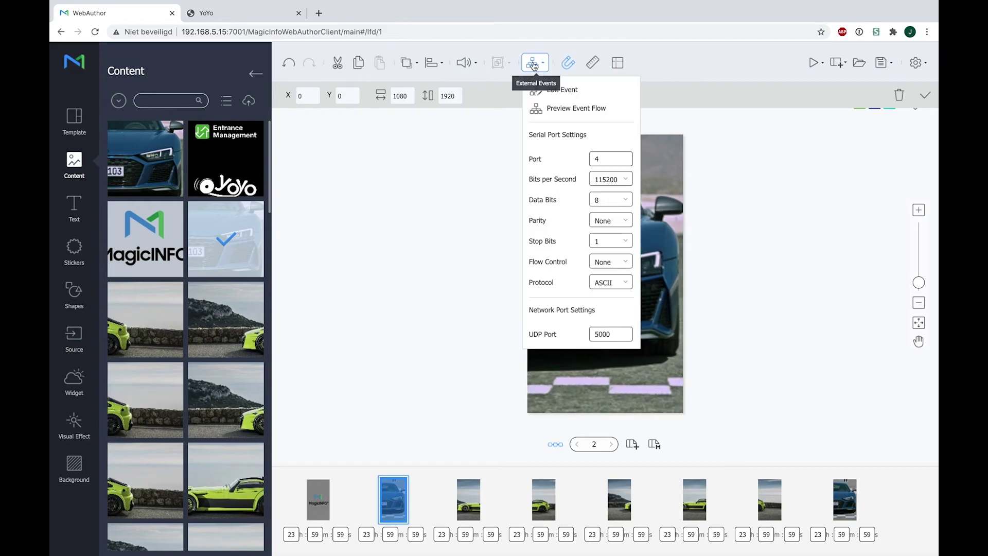
{"action": "left_click", "coordinate": [539, 88]}
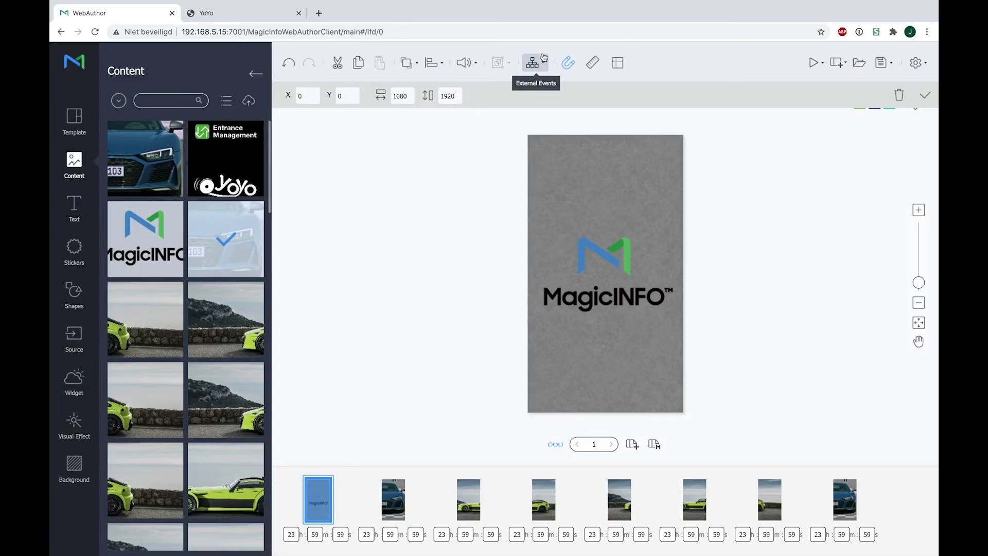
{"action": "left_click", "coordinate": [543, 57]}
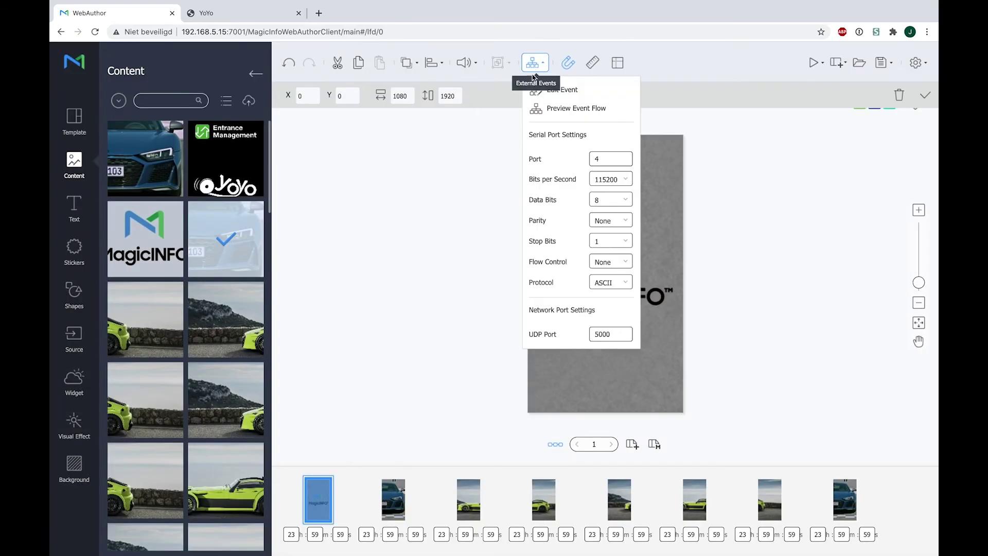
{"action": "left_click", "coordinate": [553, 89]}
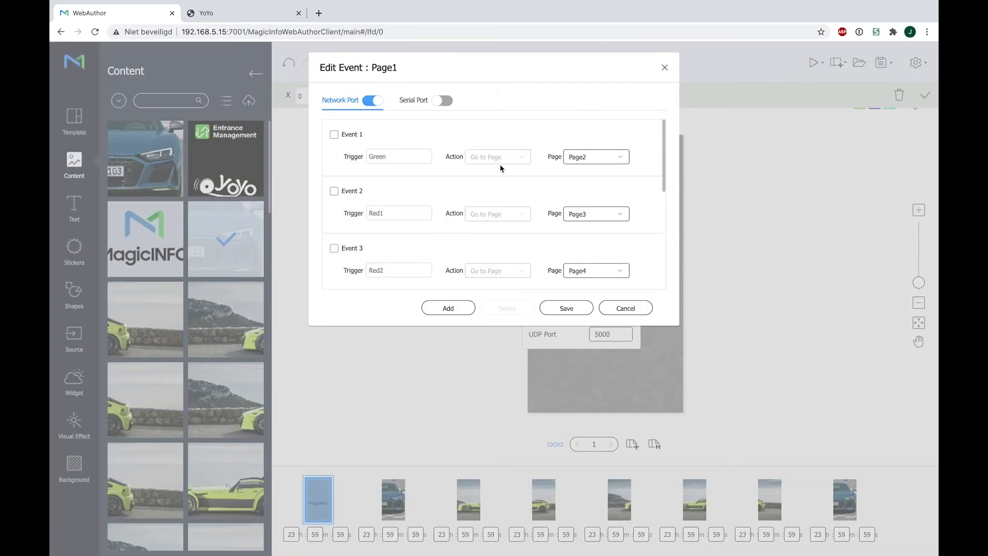
{"action": "scroll", "coordinate": [367, 199], "scroll_direction": "down", "scroll_amount": 1}
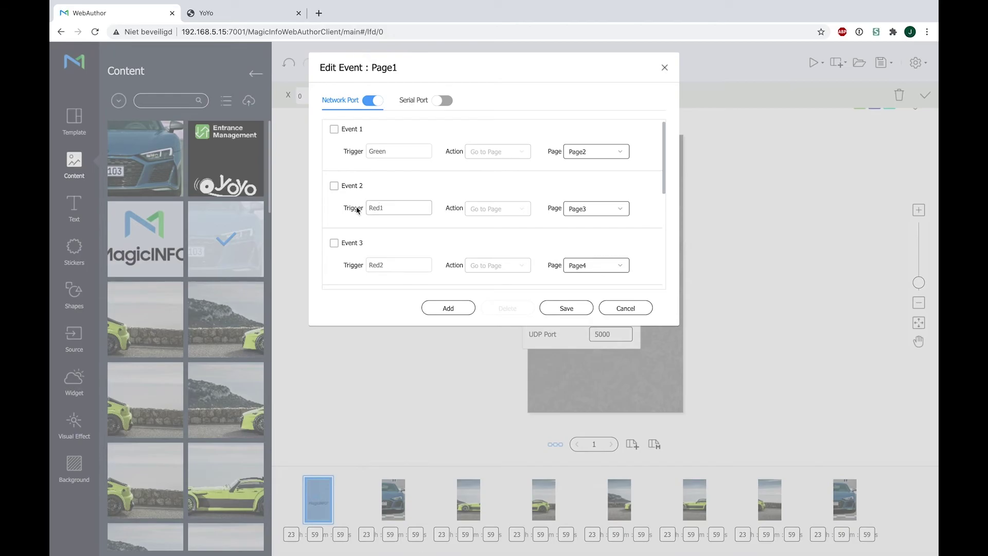
{"action": "key", "text": "ctrl+Tab"}
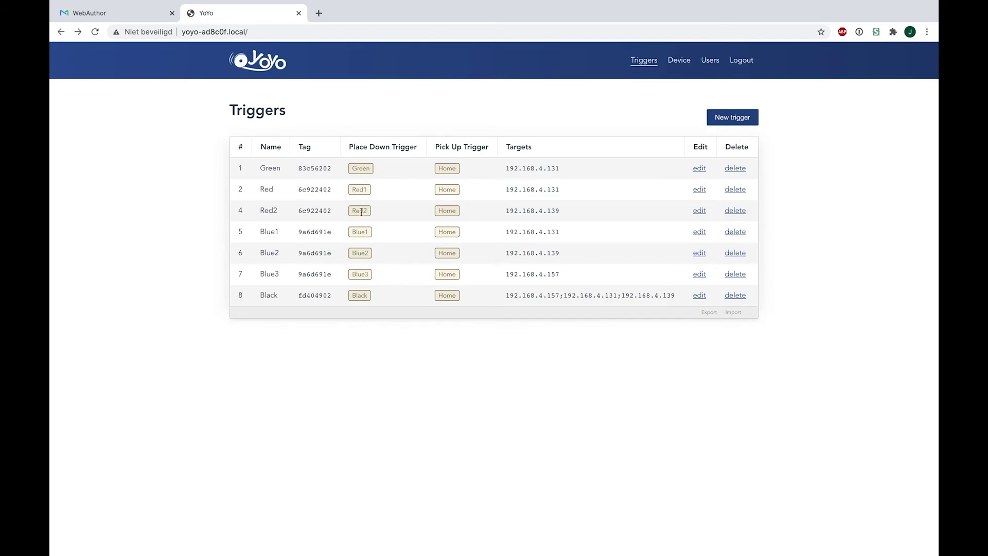
{"action": "left_click", "coordinate": [139, 21]}
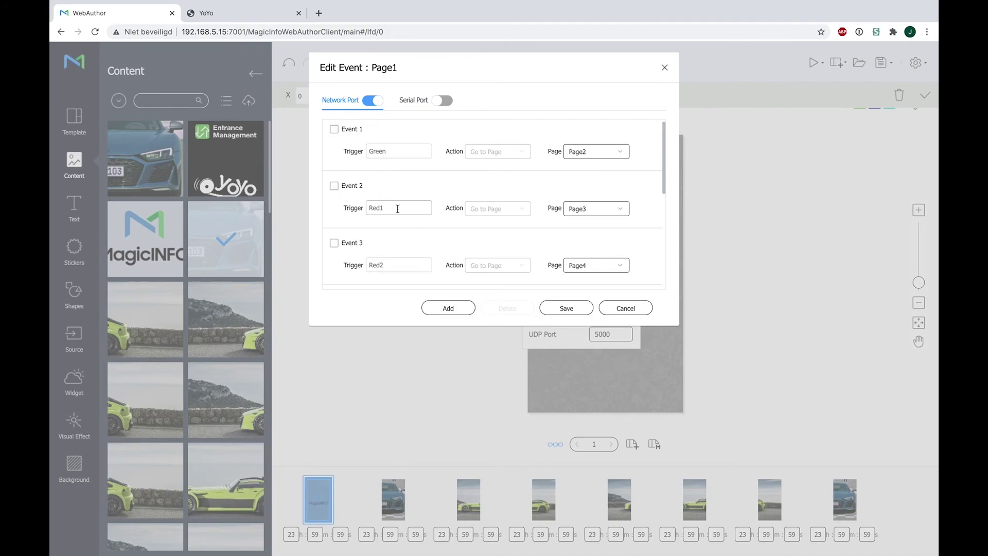
Select the Red1 trigger name in the Edit Event dialog.
{"action": "left_click_drag", "start_coordinate": [397, 208], "coordinate": [363, 211]}
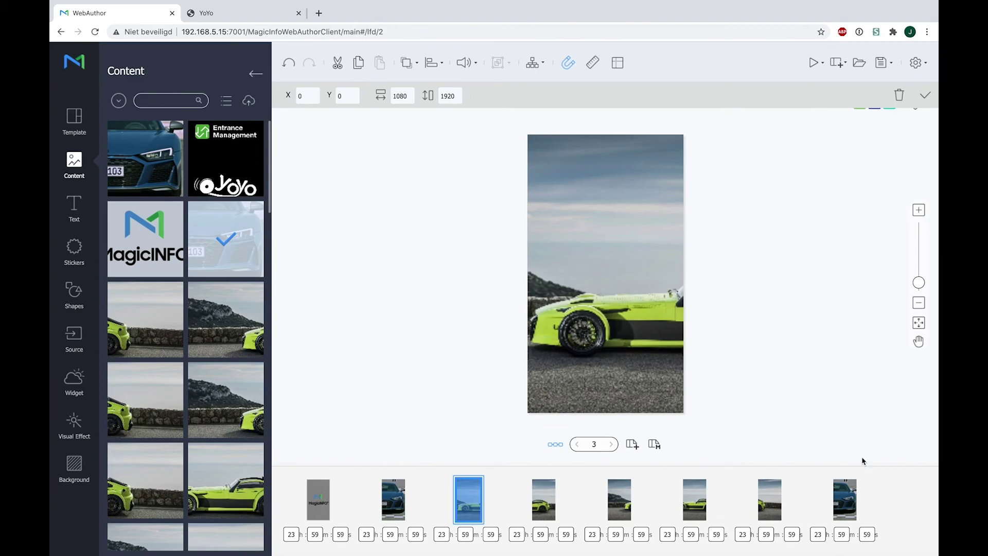
{"action": "mouse_move", "coordinate": [849, 503]}
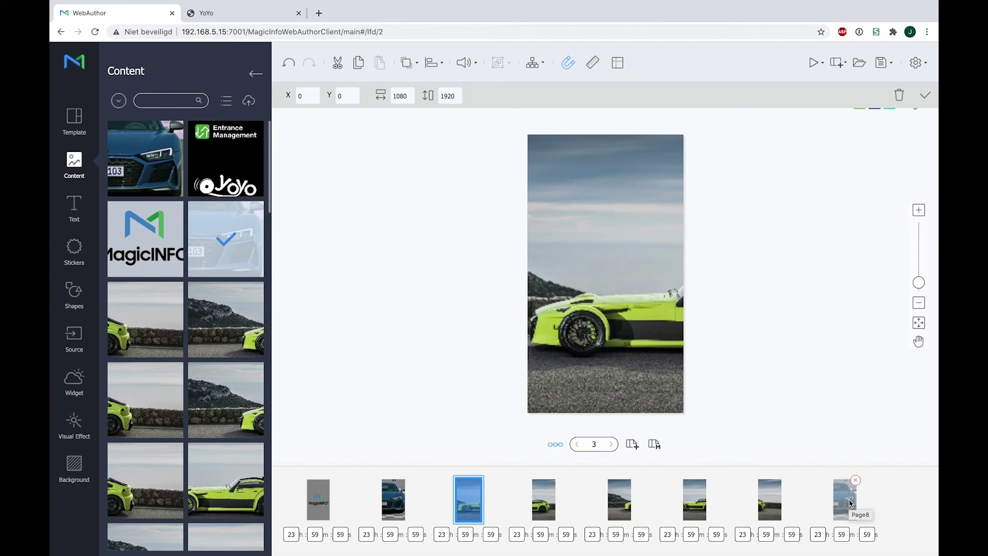